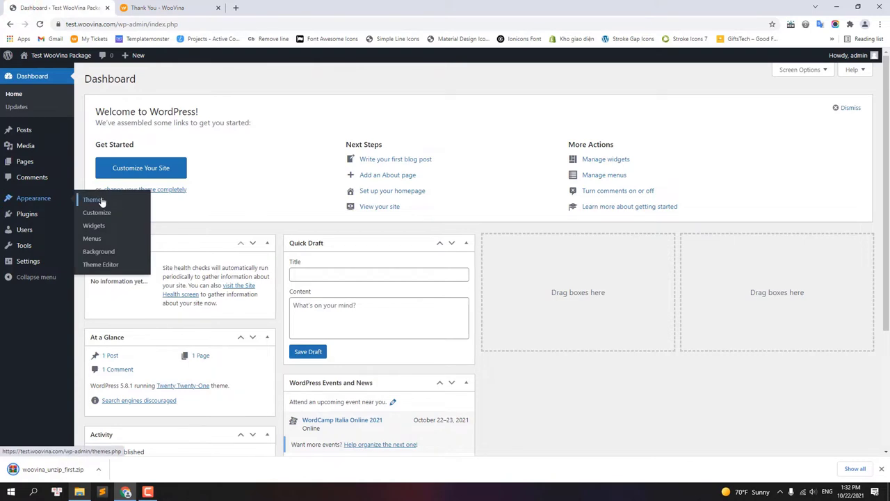
Step: Install the WooVina theme by uploading woovina.zip from the Desktop, and activate it
click(90, 199)
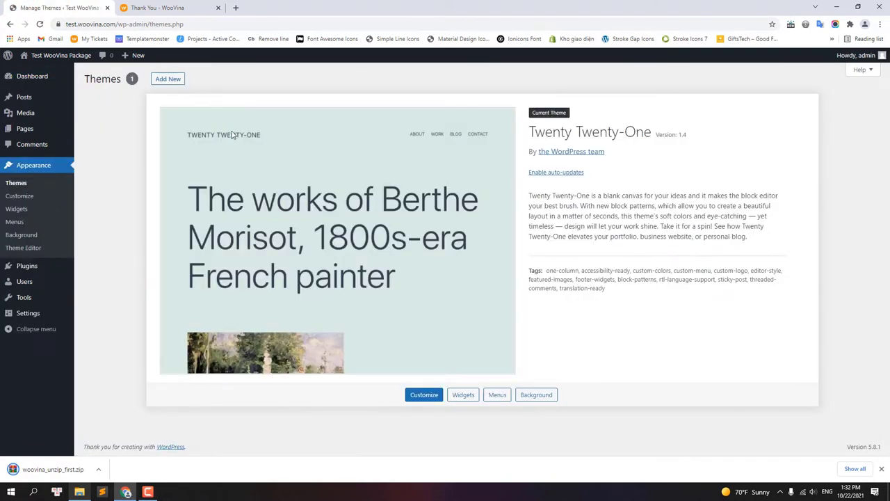
click(170, 79)
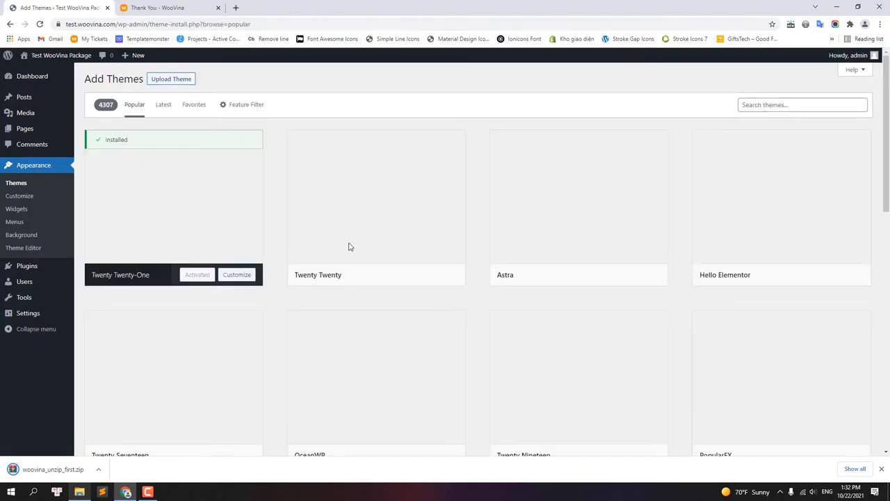
click(177, 81)
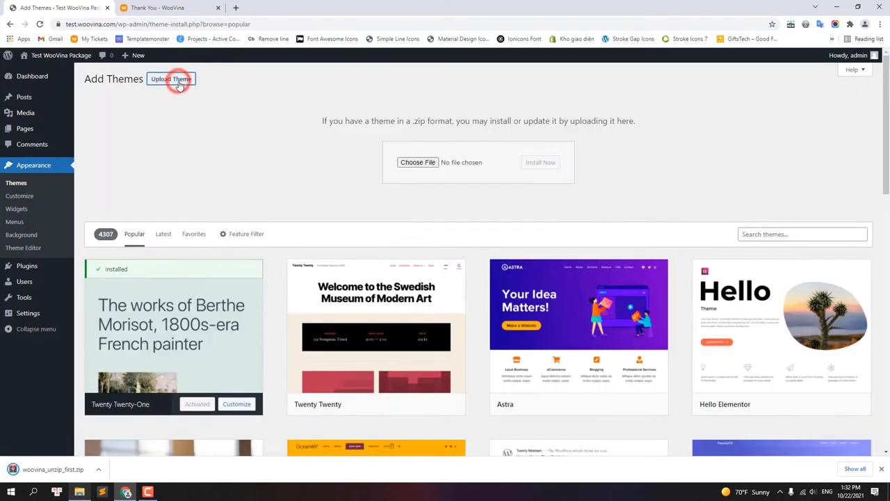
click(416, 162)
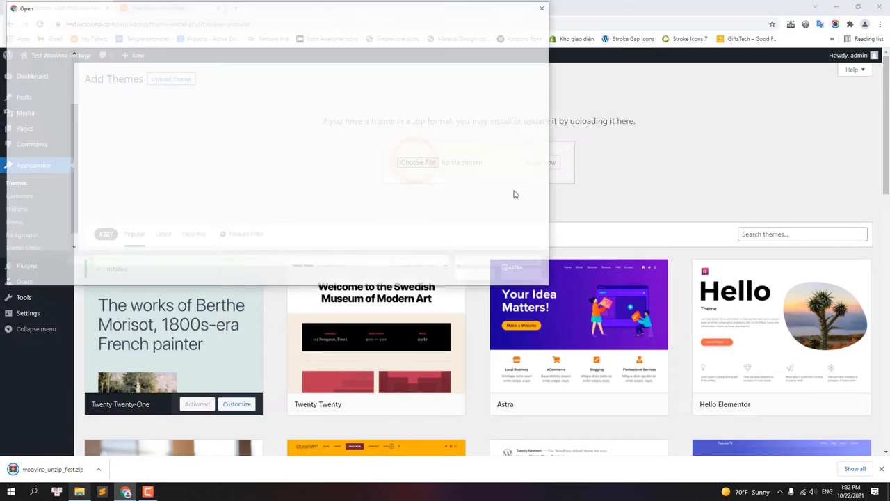
click(135, 155)
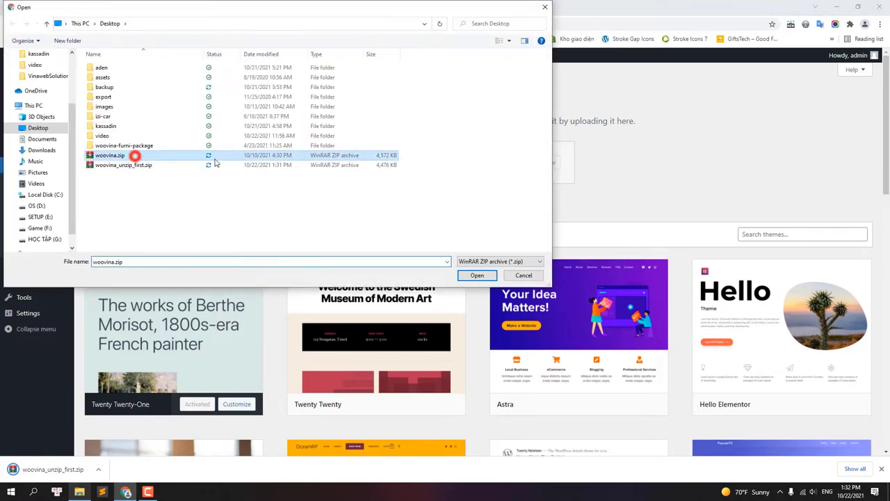
click(476, 275)
click(541, 165)
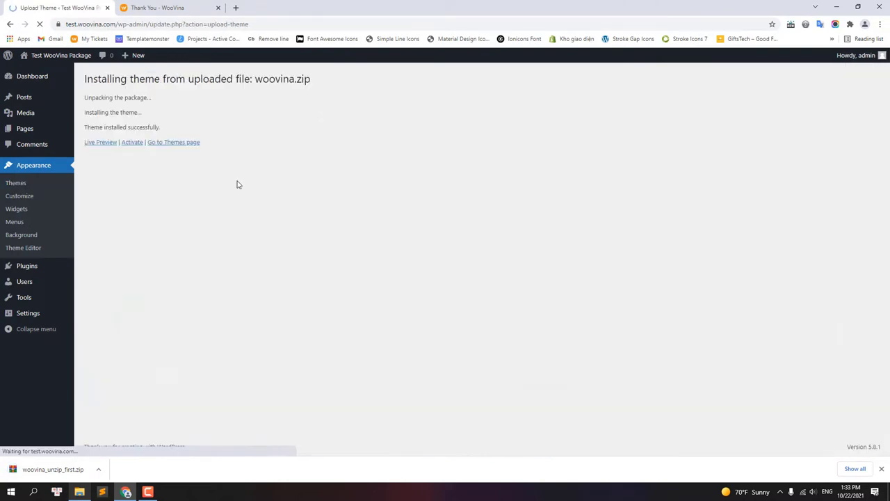
click(132, 142)
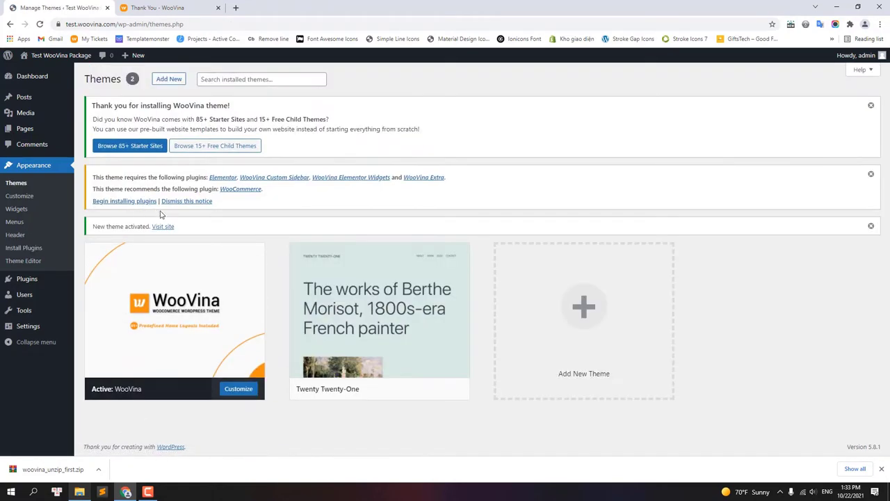
Step: Bulk install all five required and recommended plugins for the WooVina theme
click(119, 201)
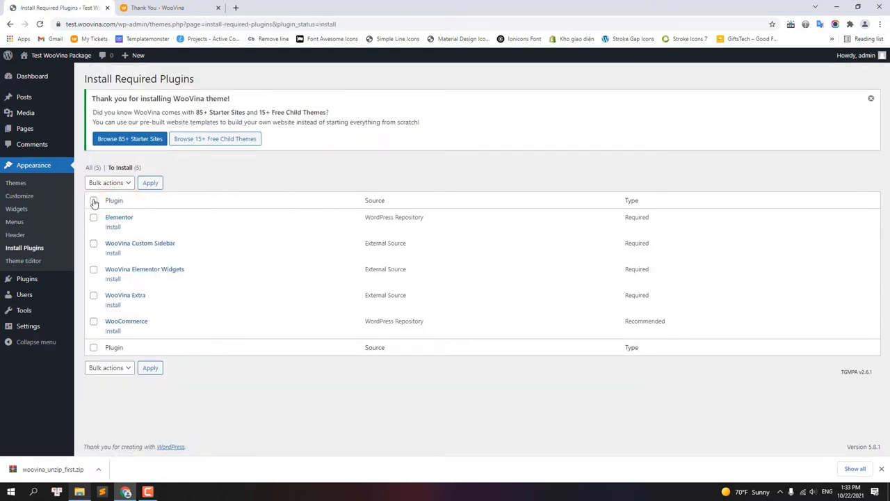
click(103, 182)
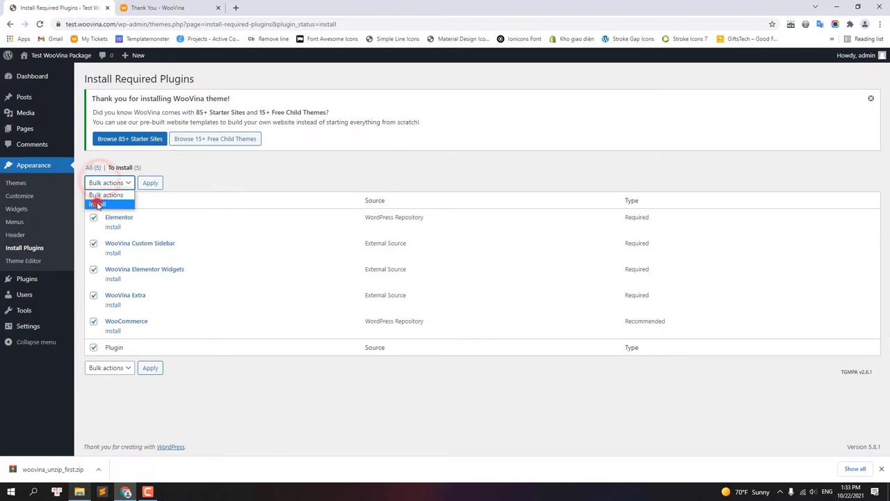
click(94, 201)
click(149, 183)
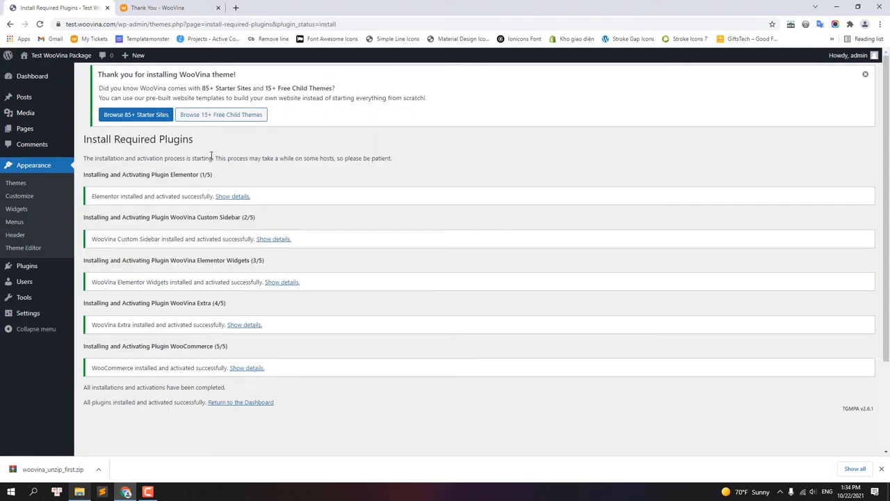
Step: Download the WooVina Toyshop Package from the WooVina account's downloads and save the zip file
click(157, 8)
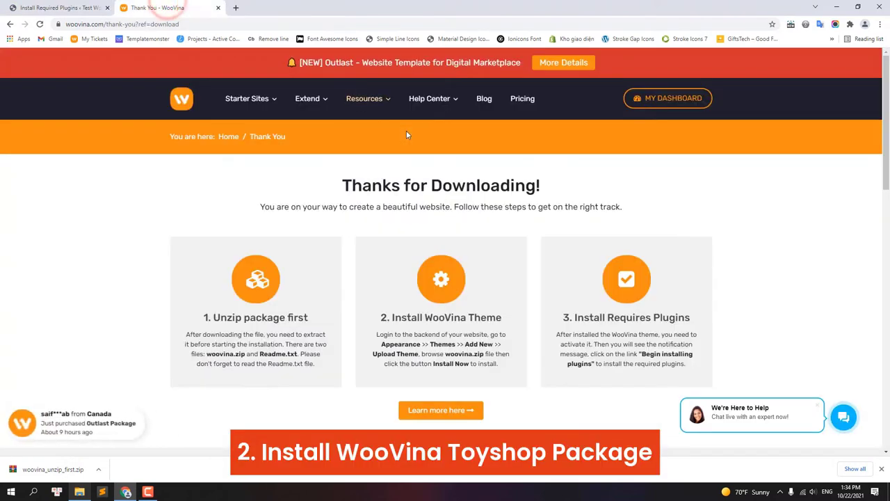
click(666, 100)
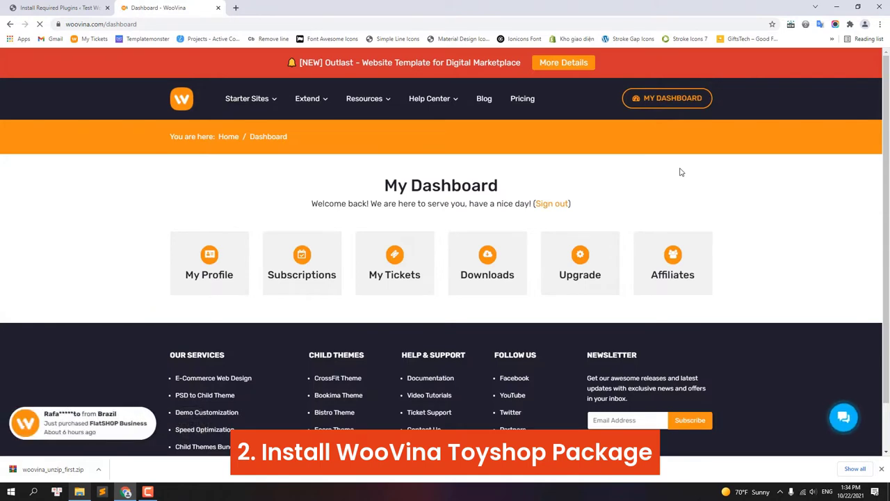
click(477, 264)
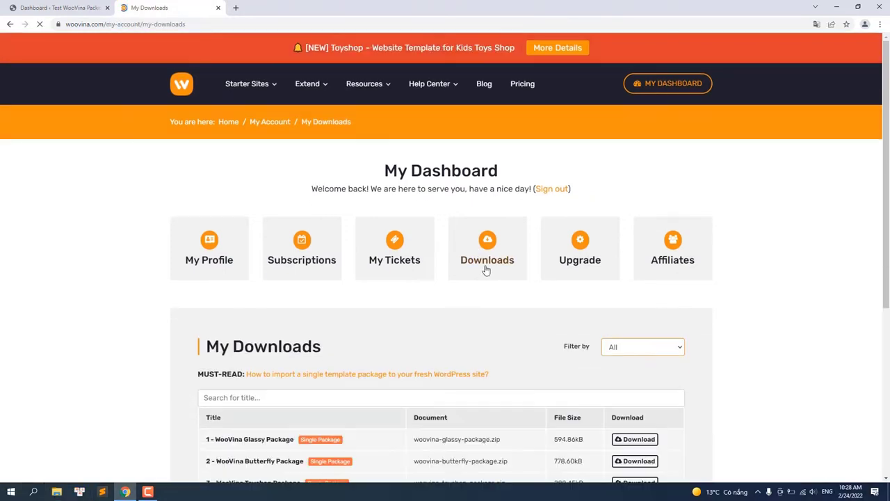
scroll(486, 269, down, 3)
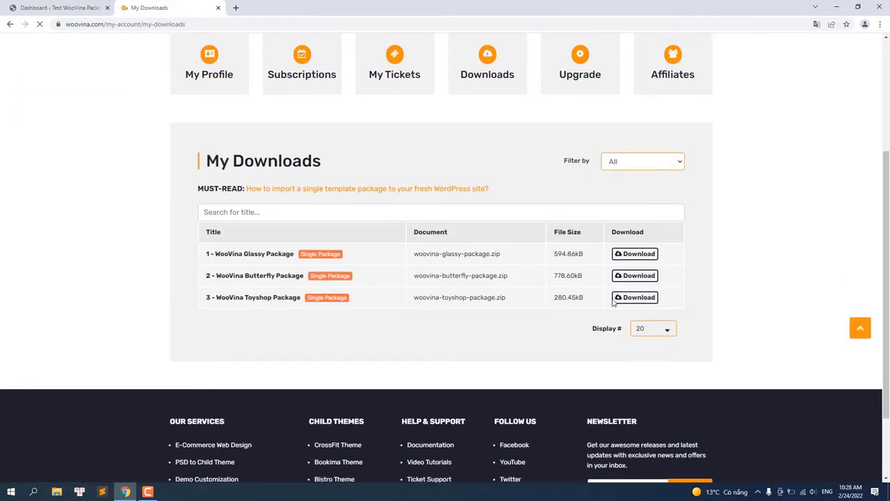
click(640, 301)
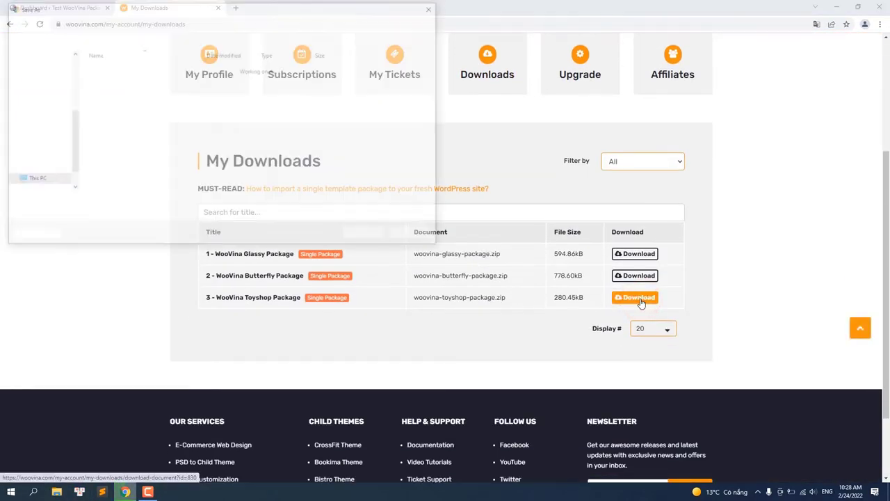
click(365, 234)
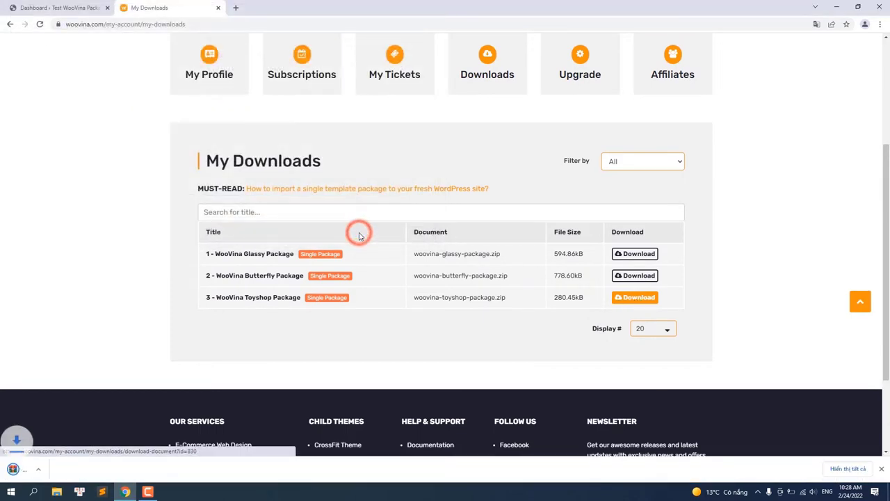
Step: Back in the WordPress admin, install the plugin from woovina-toyshop-package.zip and activate it
click(56, 7)
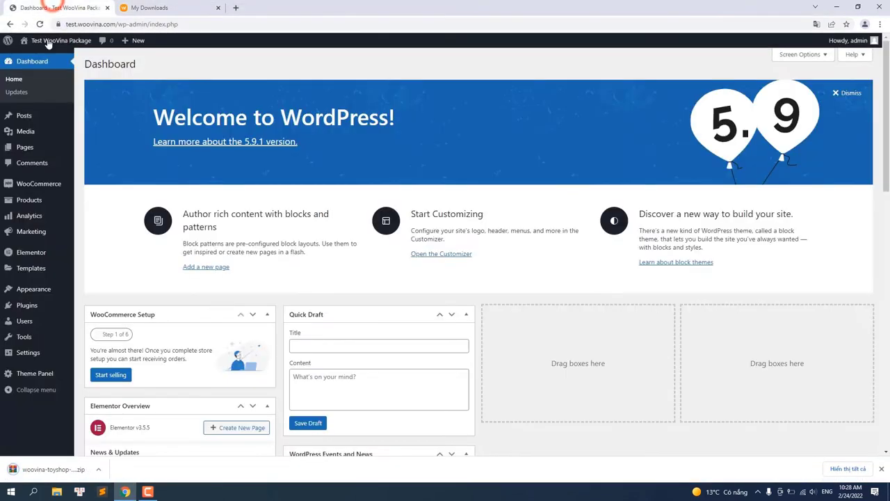
mouse_move(33, 308)
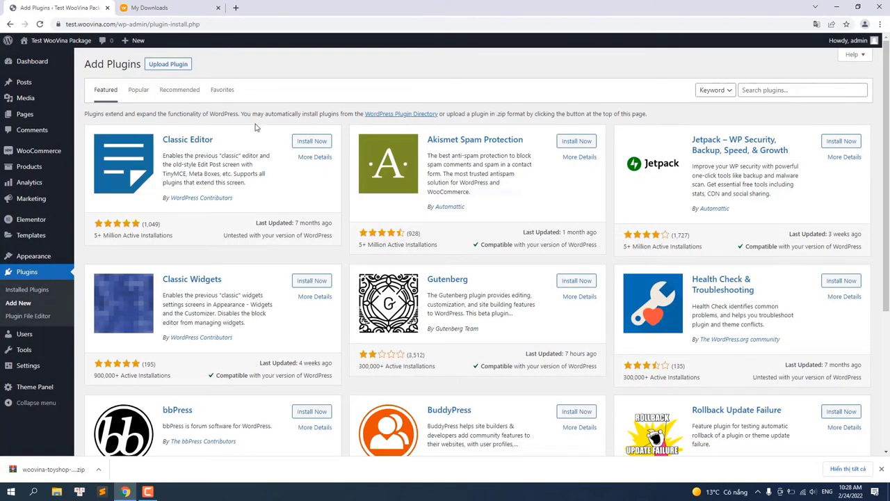
click(174, 63)
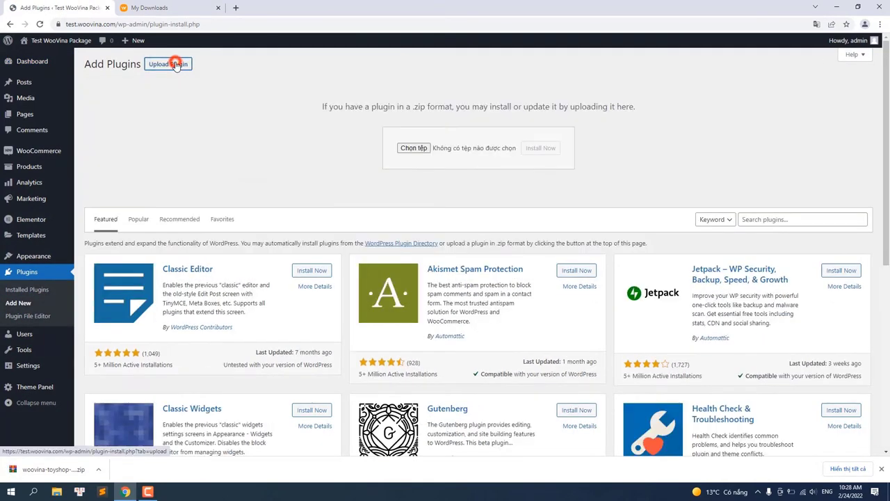
click(414, 148)
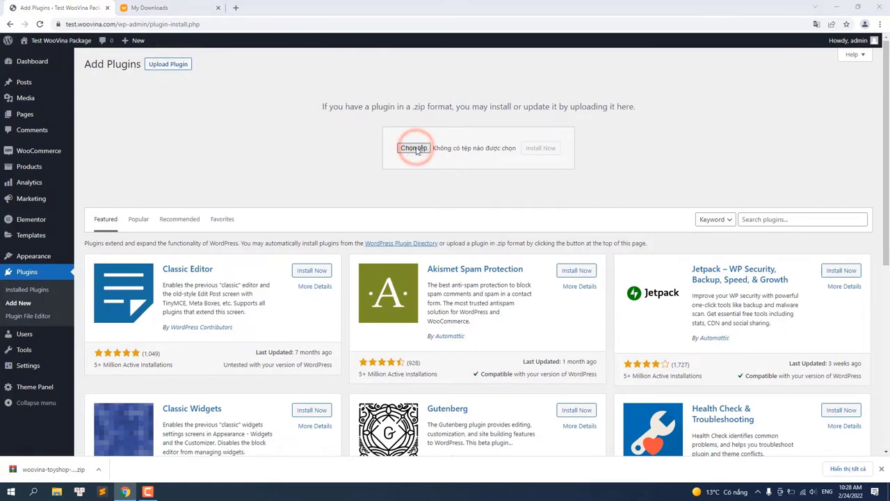
click(130, 98)
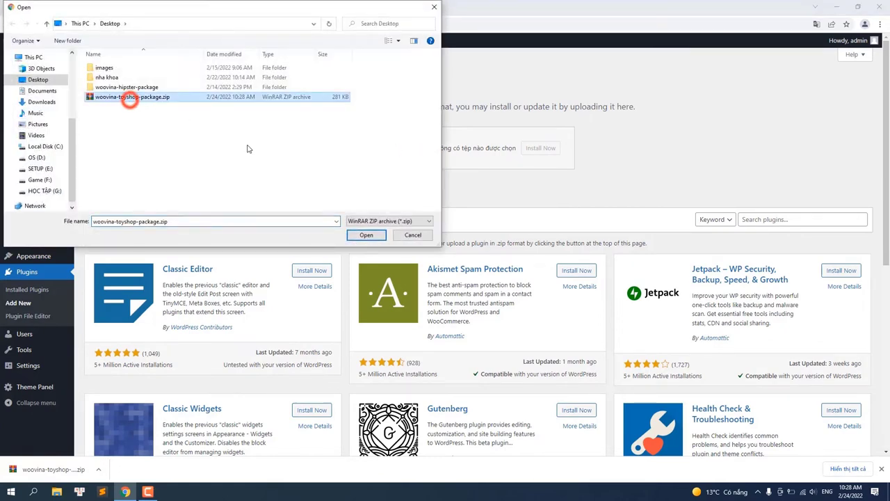
click(364, 234)
click(541, 148)
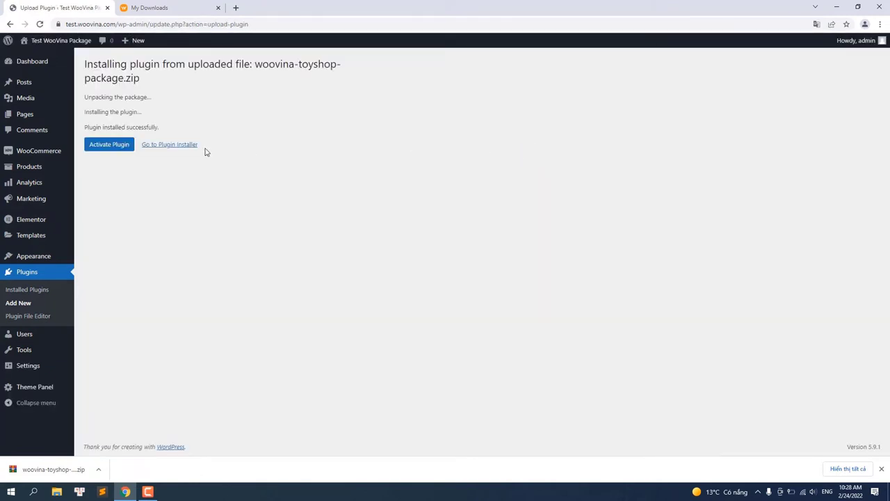
click(112, 148)
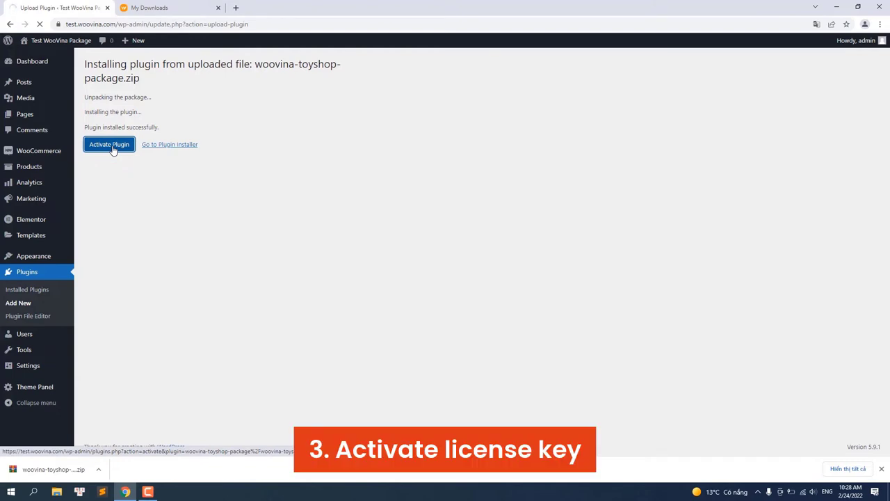
Step: Open the Theme Licenses settings, and copy the Toyshop Package license key from the WooVina account's subscriptions
mouse_move(48, 387)
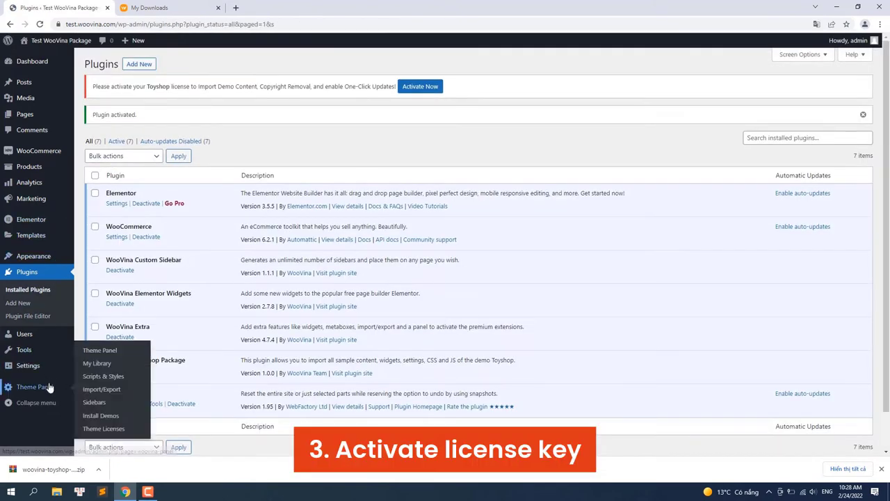
click(115, 429)
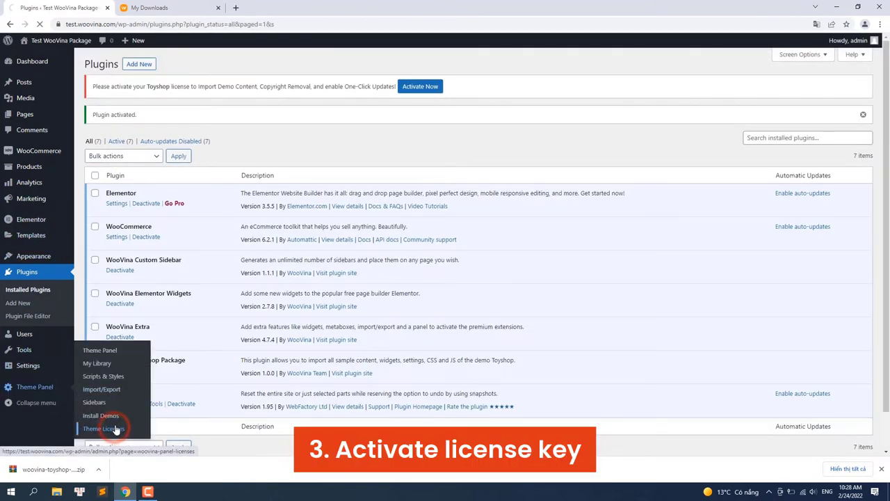
click(160, 8)
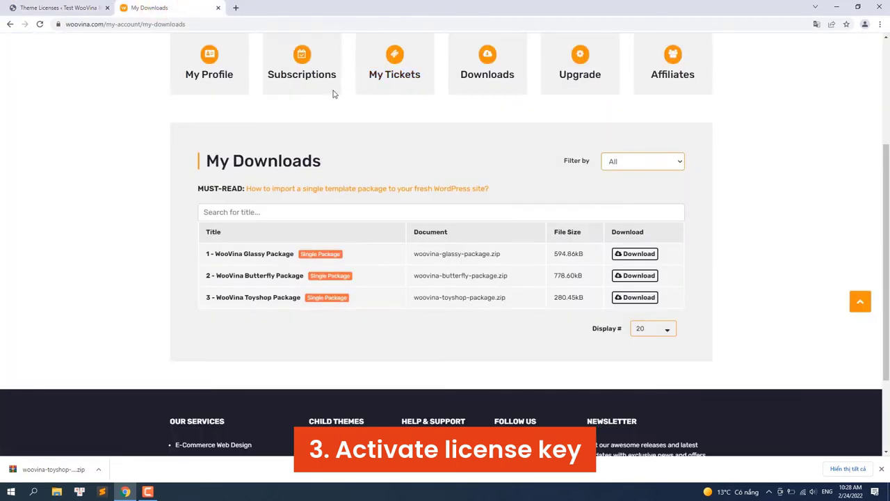
click(306, 78)
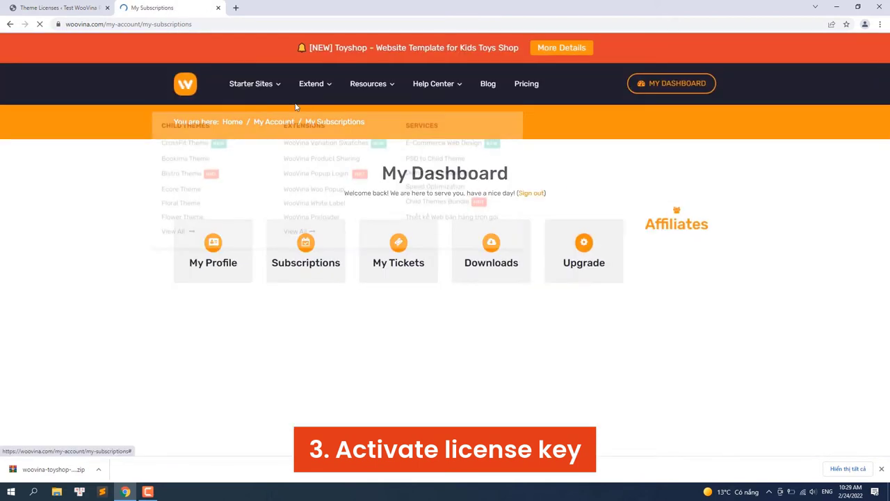
scroll(306, 277, down, 3)
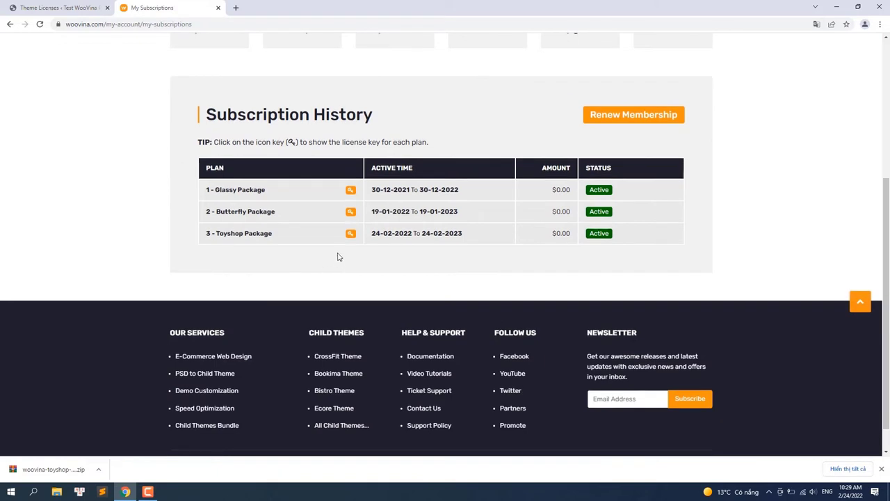
click(351, 234)
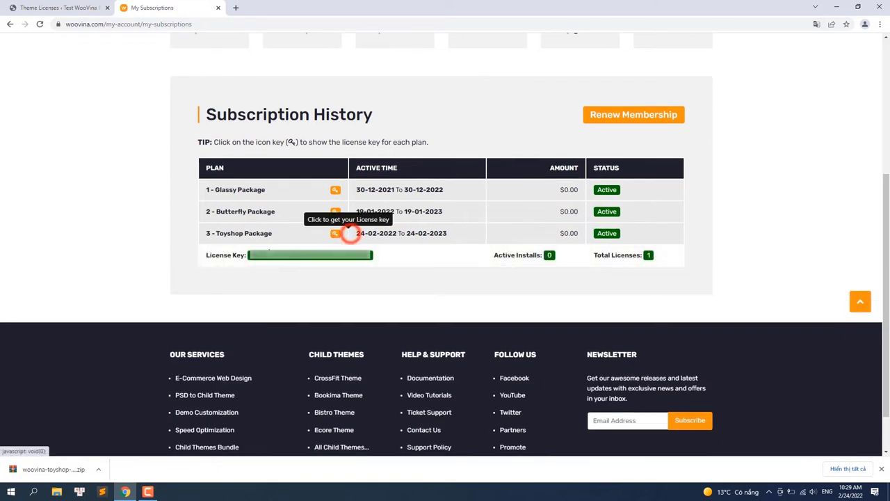
click(252, 258)
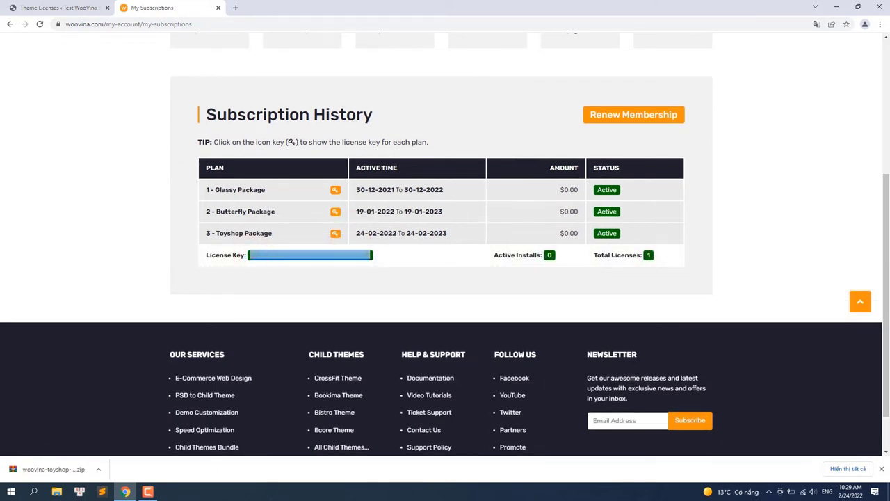
right_click(368, 256)
click(382, 262)
Step: Paste the license key into the Toyshop License Key field in the WordPress Licenses Settings and save the changes
click(63, 7)
right_click(140, 146)
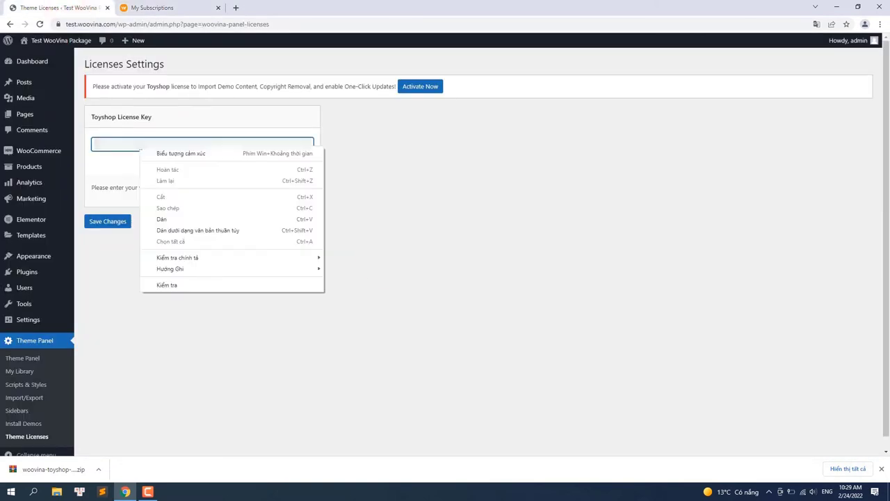
click(169, 219)
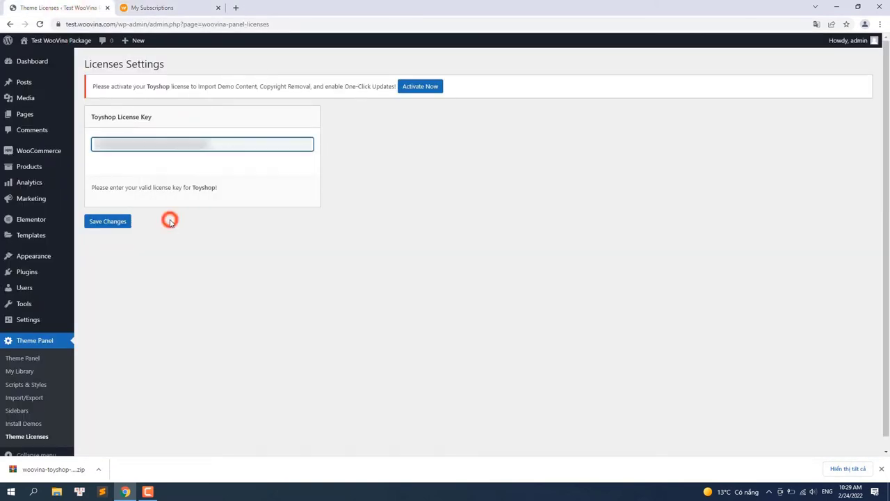
click(112, 224)
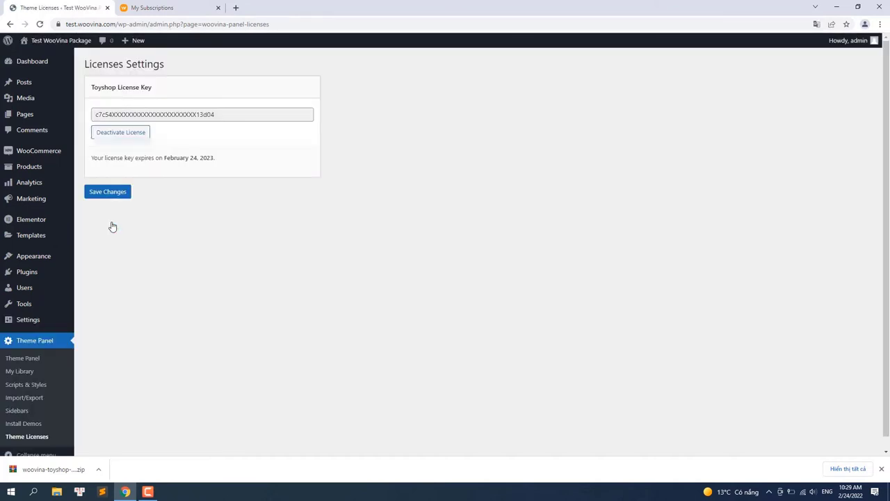
Step: Move all the default WordPress pages to the trash and permanently delete them by emptying the trash
click(32, 116)
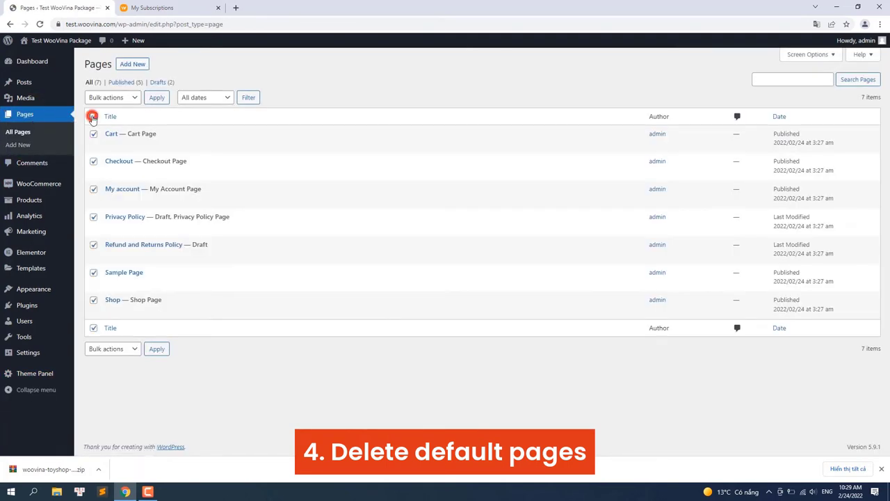
click(111, 97)
click(108, 128)
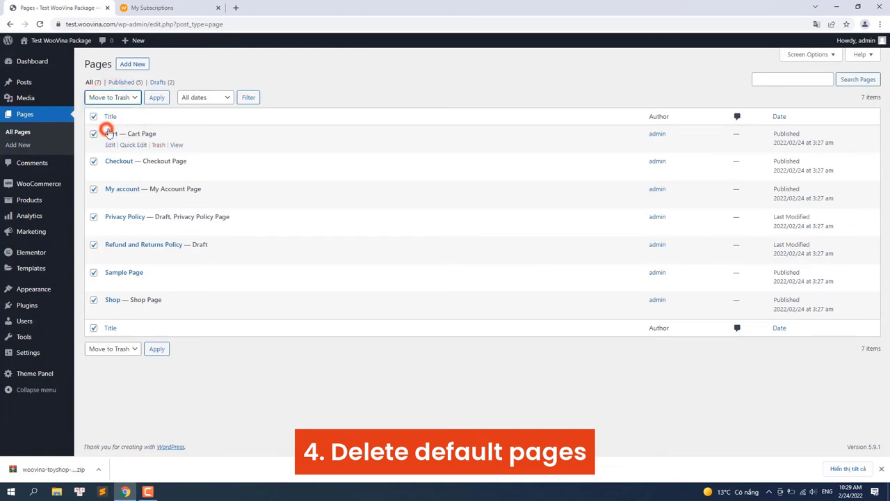
click(157, 98)
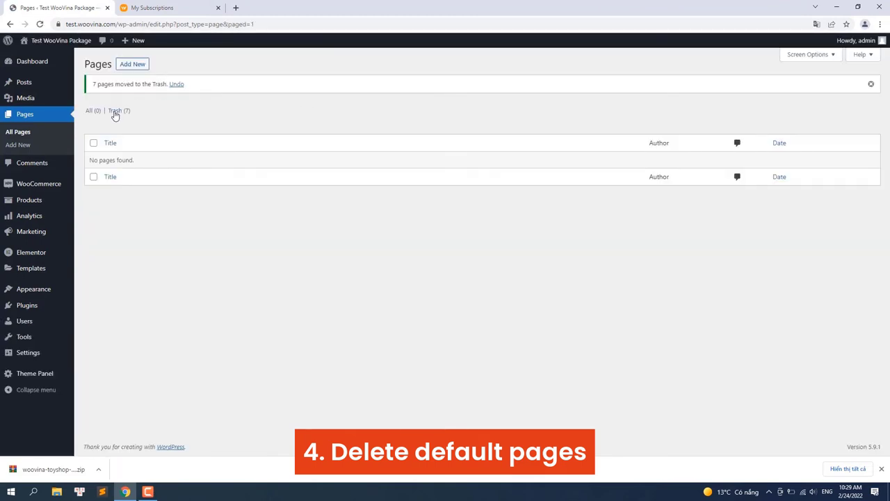
click(115, 113)
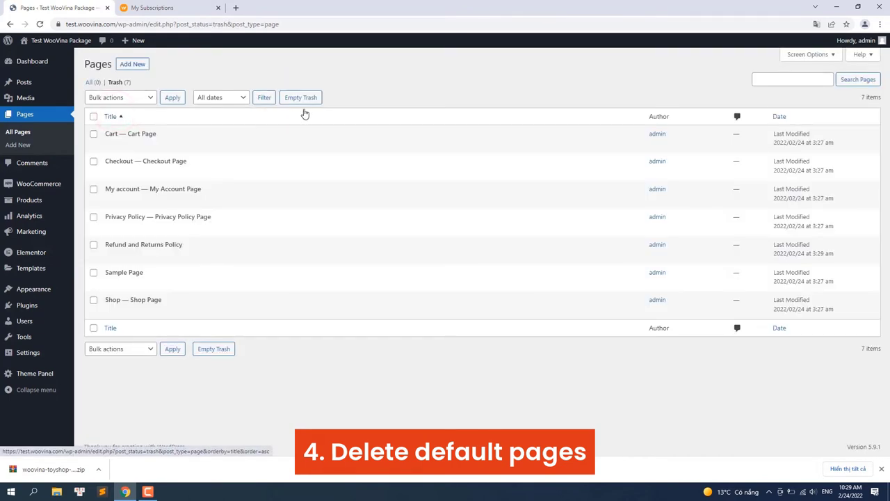
click(302, 99)
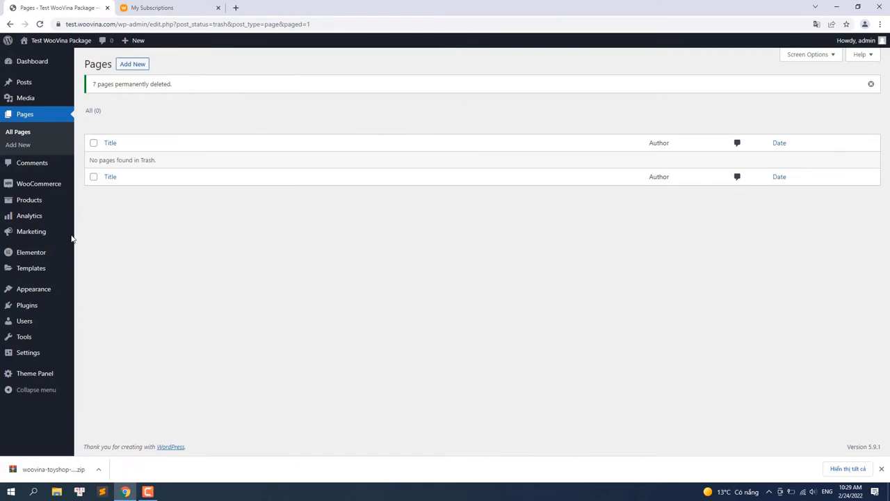
Step: Open the Toyshop demo import and install its missing required plugins: WPForms, TI WooCommerce Wishlist and YITH WooCommerce Compare
mouse_move(35, 381)
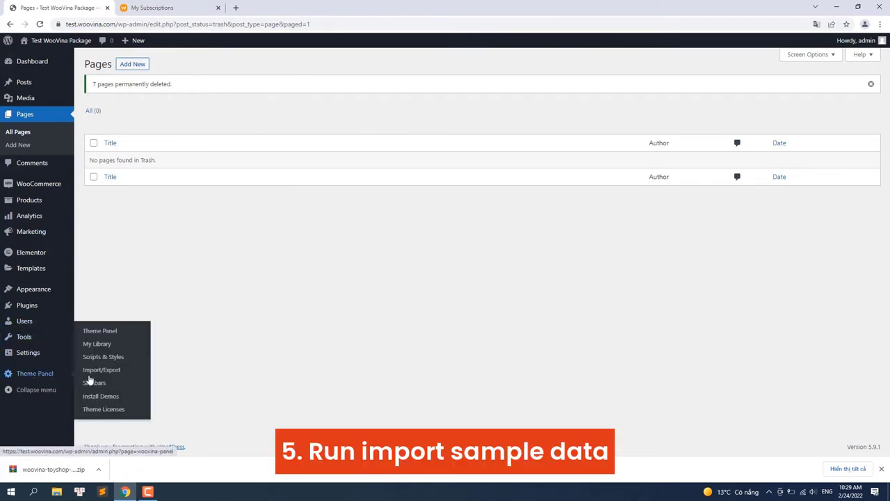
click(112, 397)
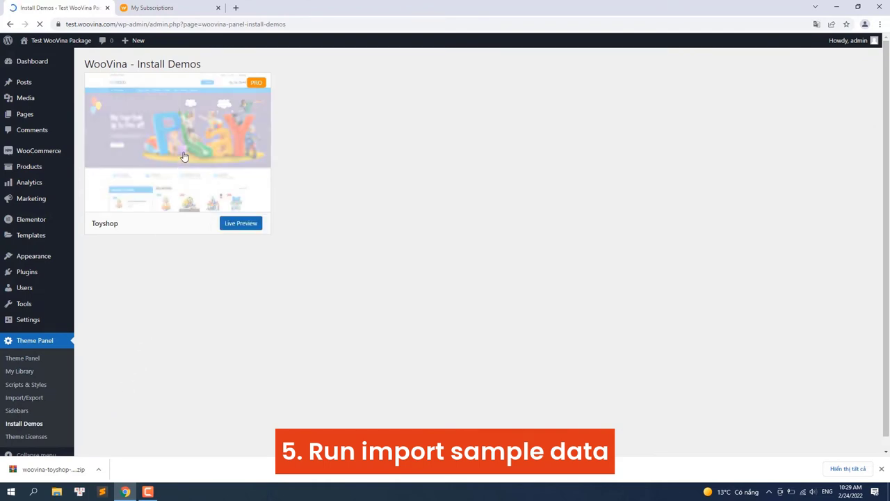
click(184, 153)
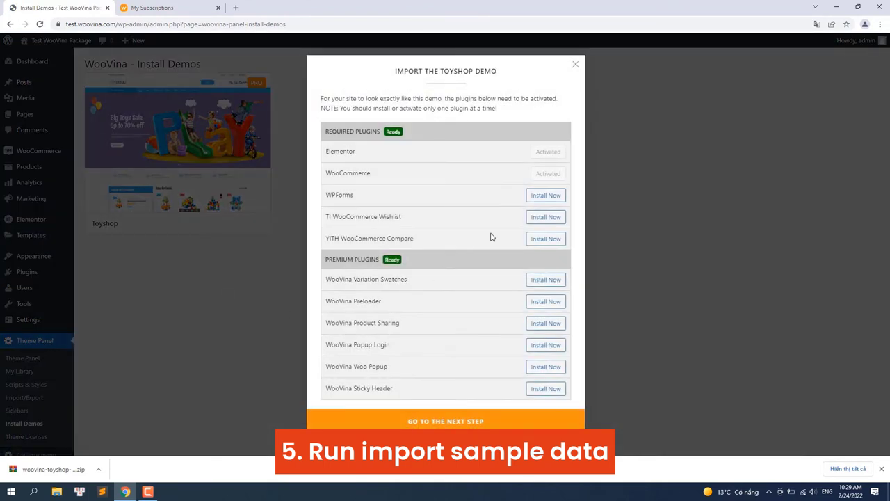
click(556, 194)
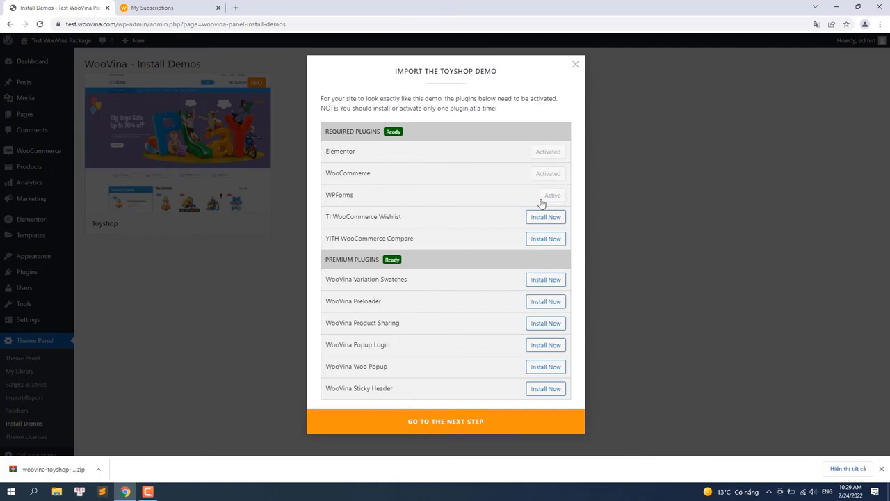
click(540, 219)
click(542, 239)
Step: Install the premium WooVina plugins Variation Swatches, Preloader, Product Sharing, Popup Login, Woo Popup and Sticky Header one at a time
click(543, 282)
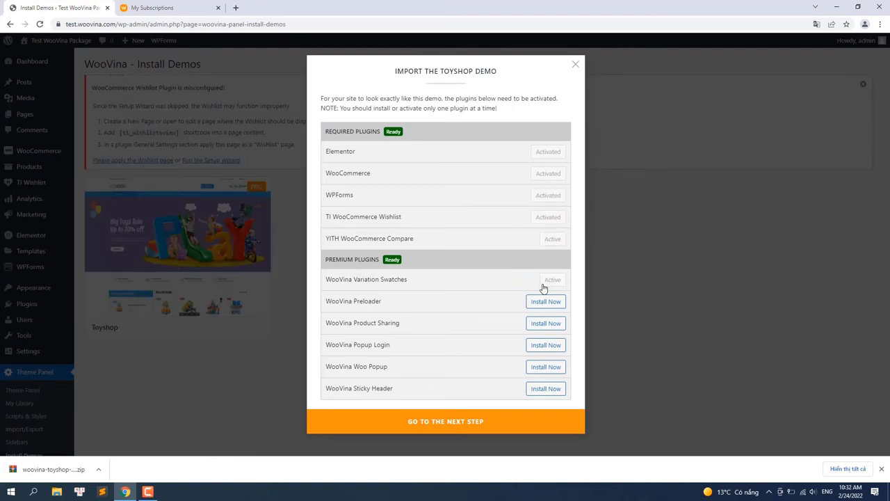
click(550, 307)
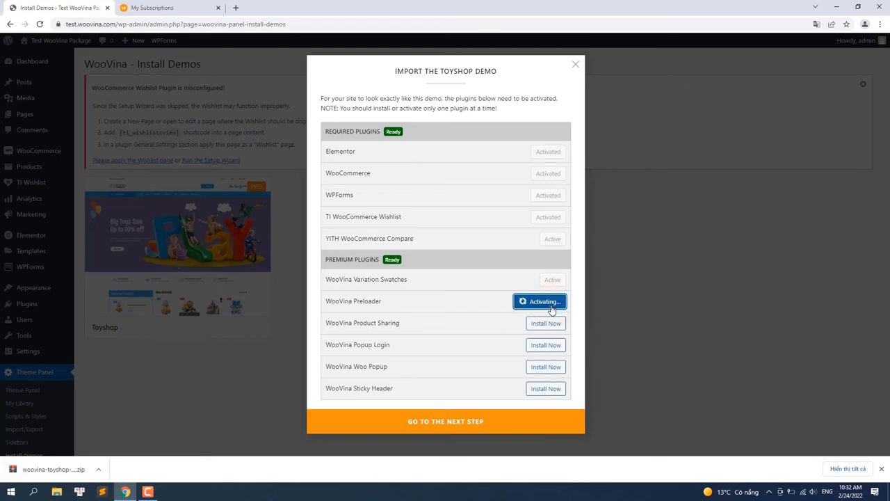
click(545, 324)
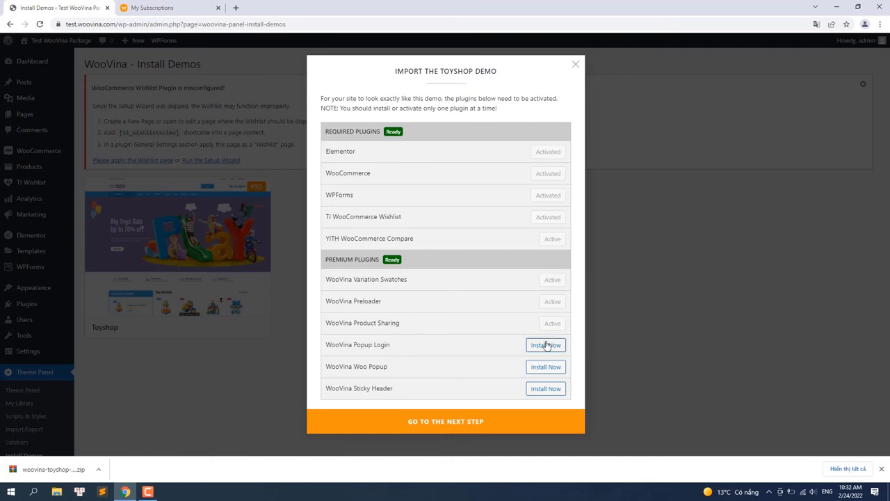
click(546, 345)
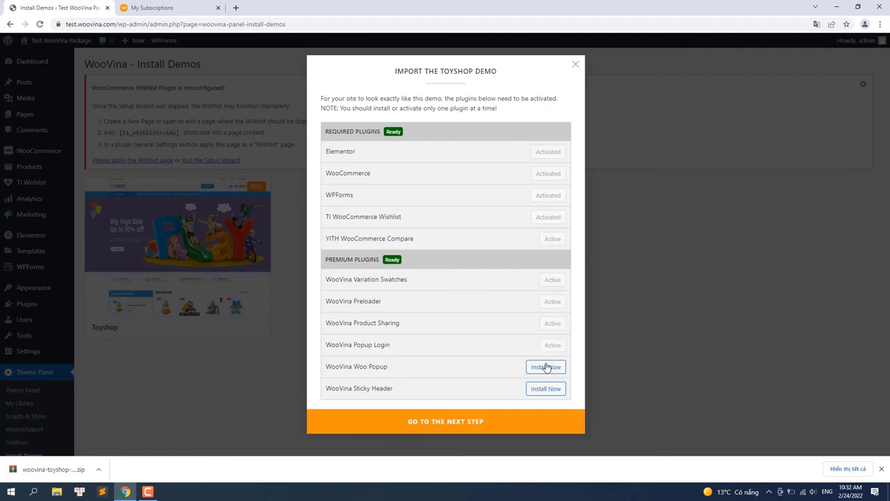
click(546, 366)
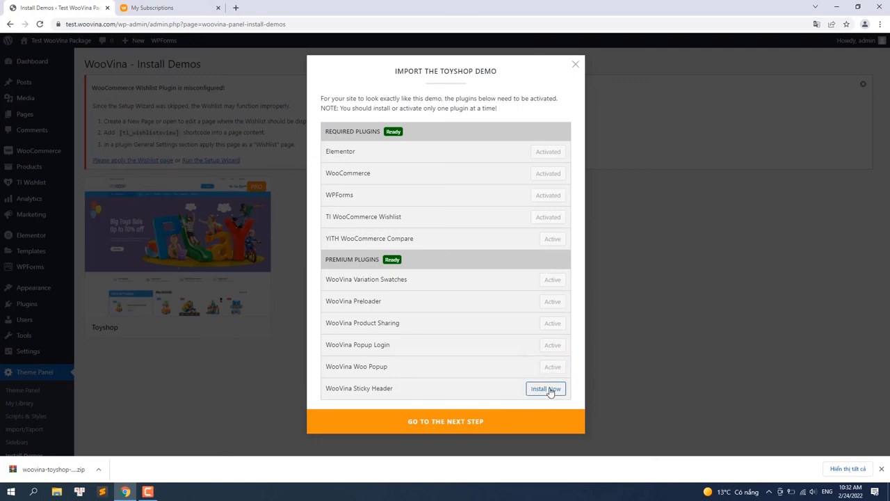
click(548, 389)
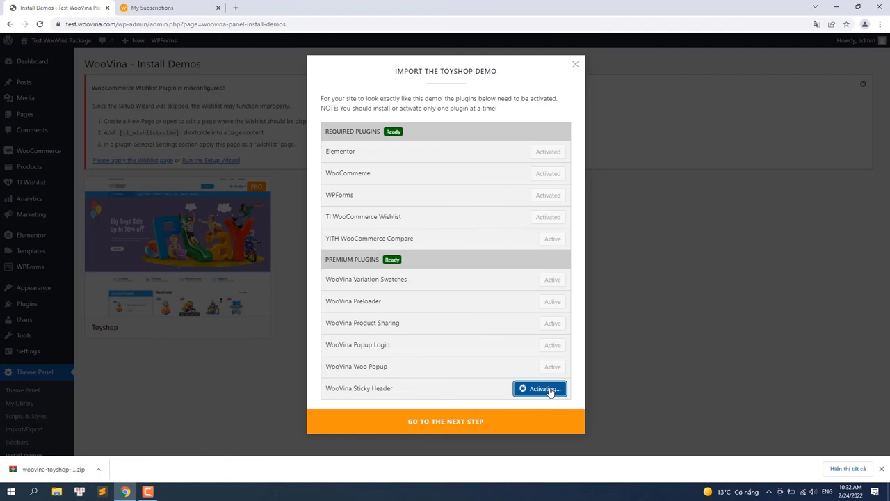
Step: Import the Toyshop demo with XML data, Customizer settings, widgets and contact form, and open Elementor's Replace URL tool
click(464, 421)
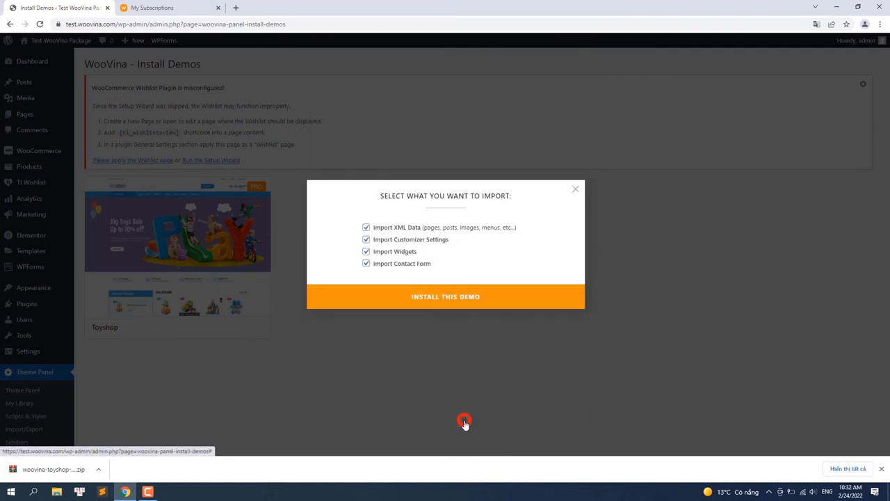
click(425, 294)
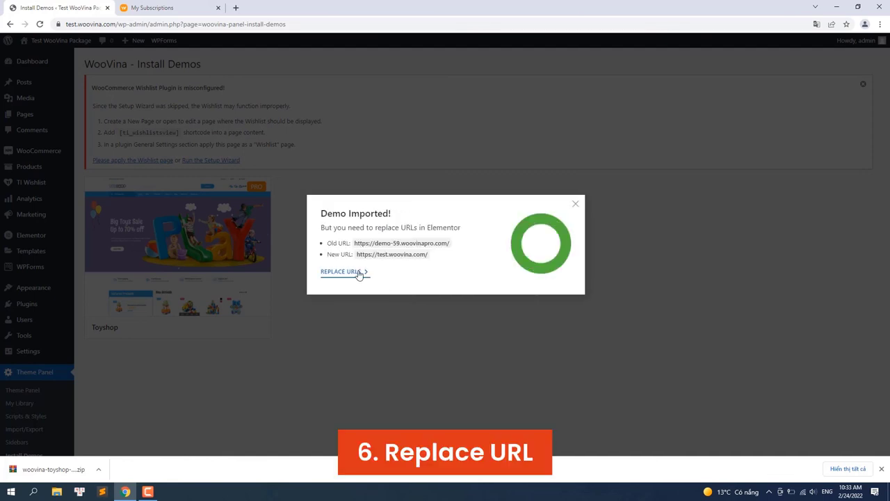
click(338, 272)
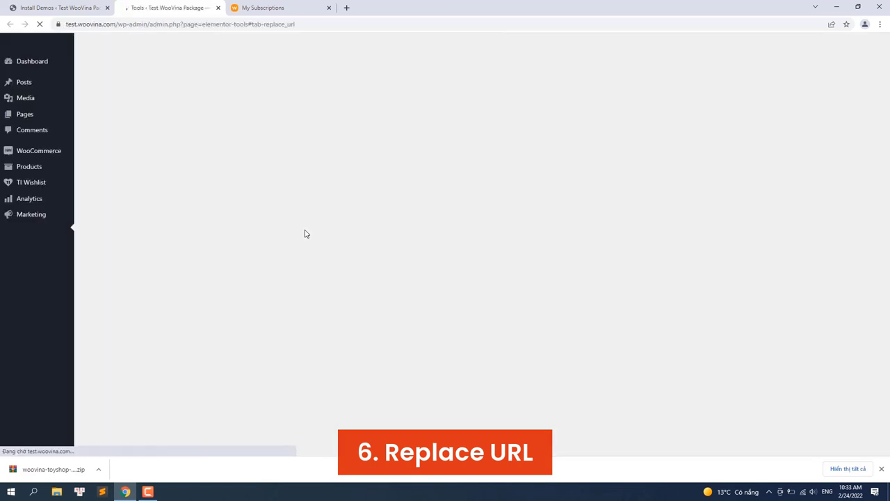
click(60, 7)
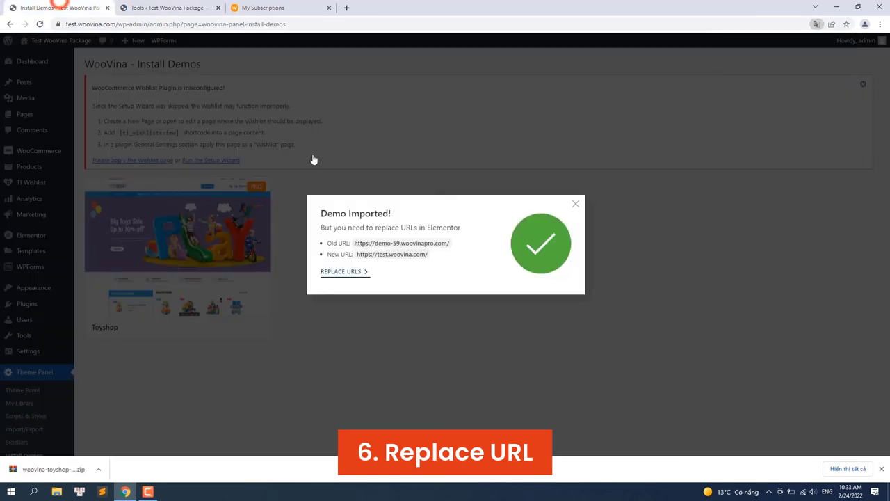
drag(435, 242, 450, 242)
right_click(449, 243)
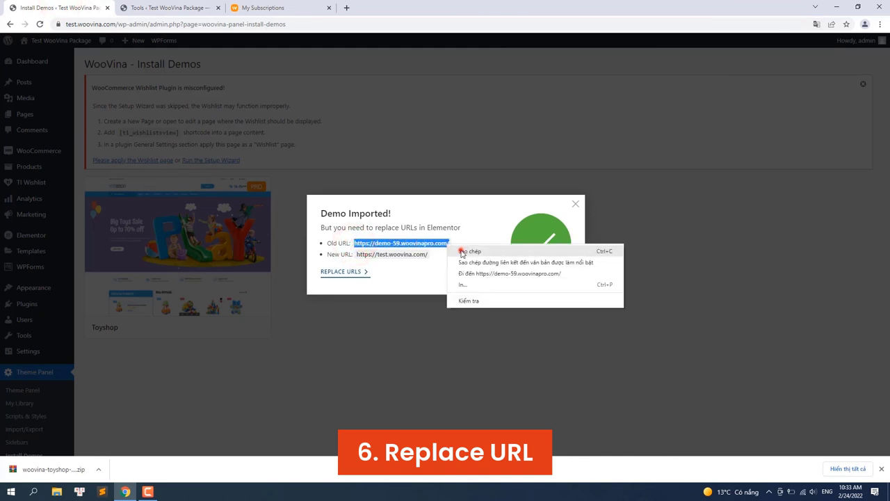
click(515, 250)
click(132, 7)
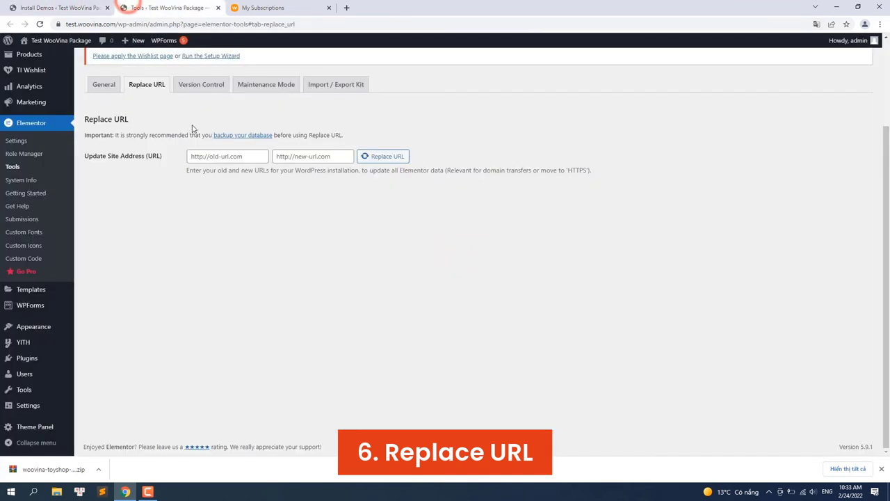
right_click(208, 157)
click(242, 230)
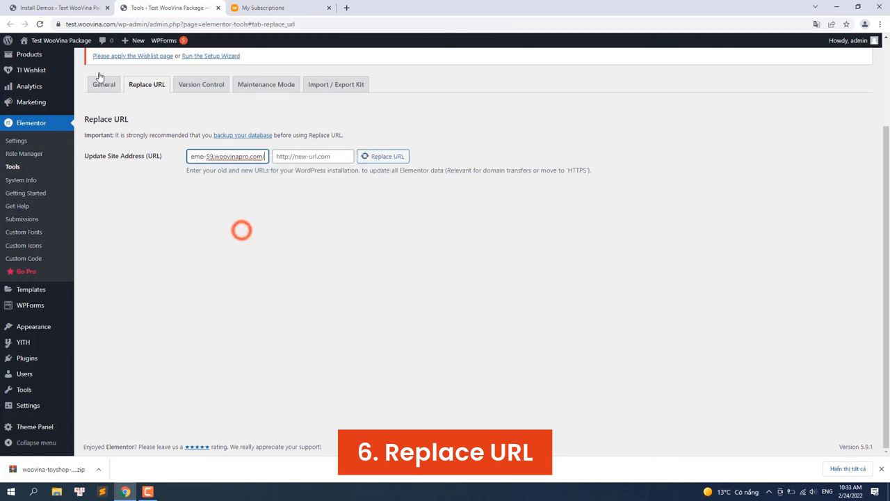
click(56, 7)
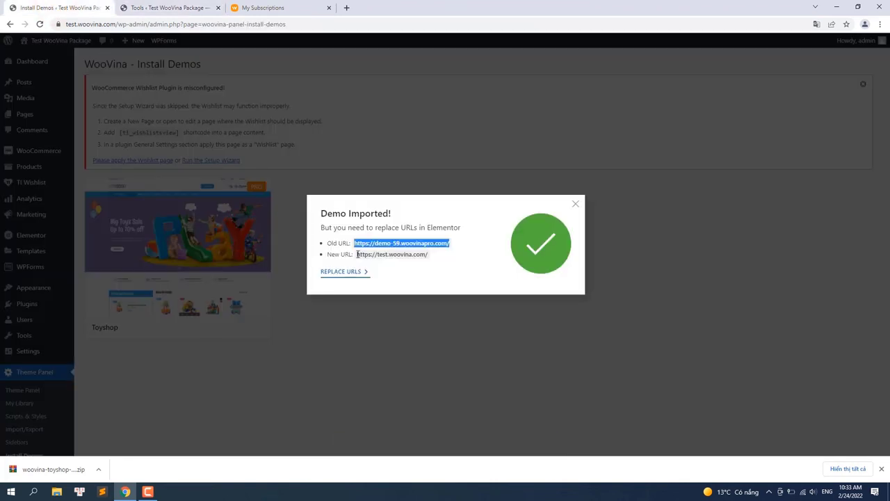
drag(357, 254, 428, 256)
right_click(420, 256)
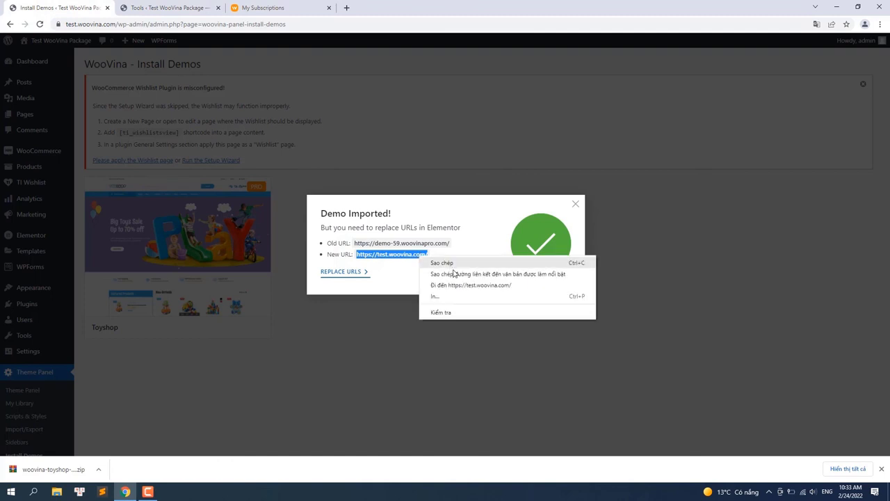
click(453, 260)
click(167, 7)
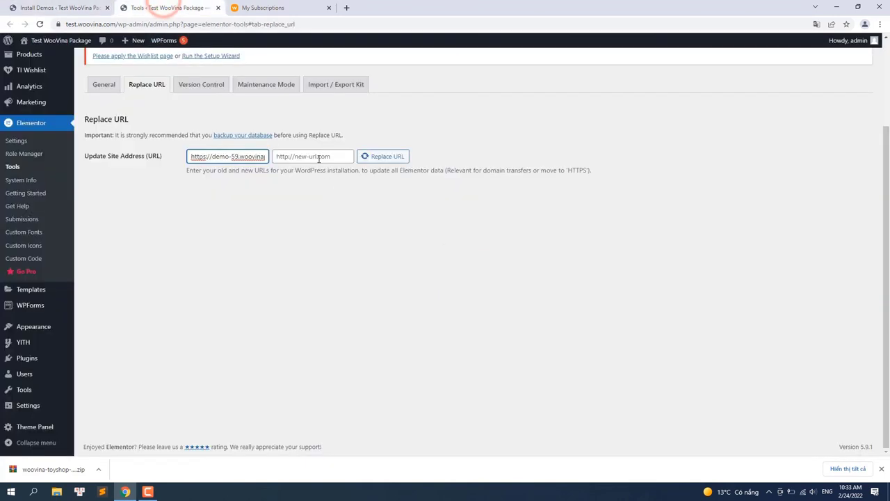
right_click(319, 159)
click(348, 229)
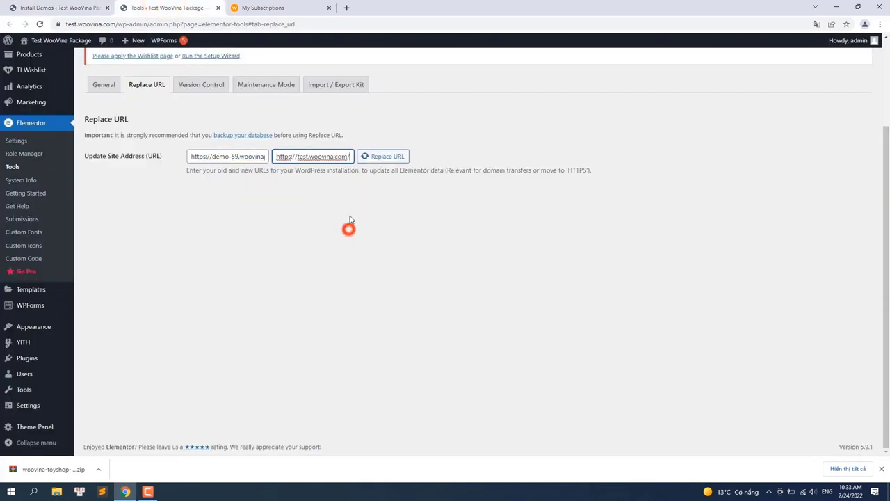
click(398, 158)
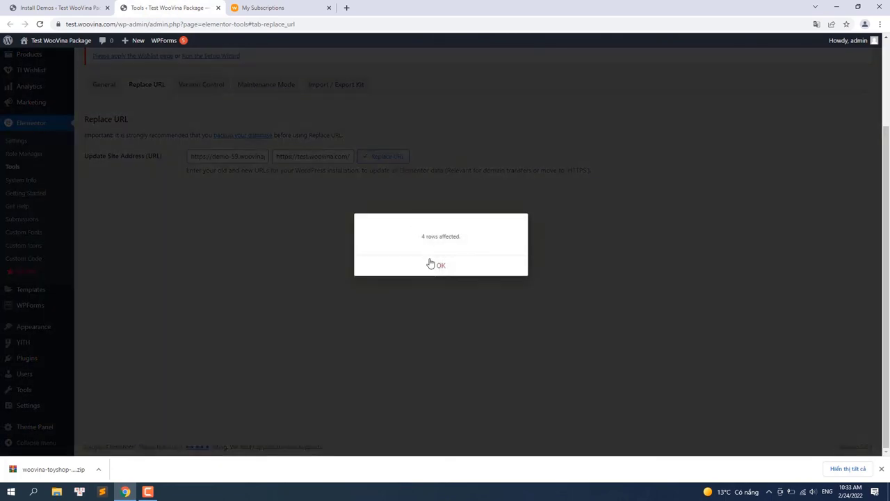
click(439, 267)
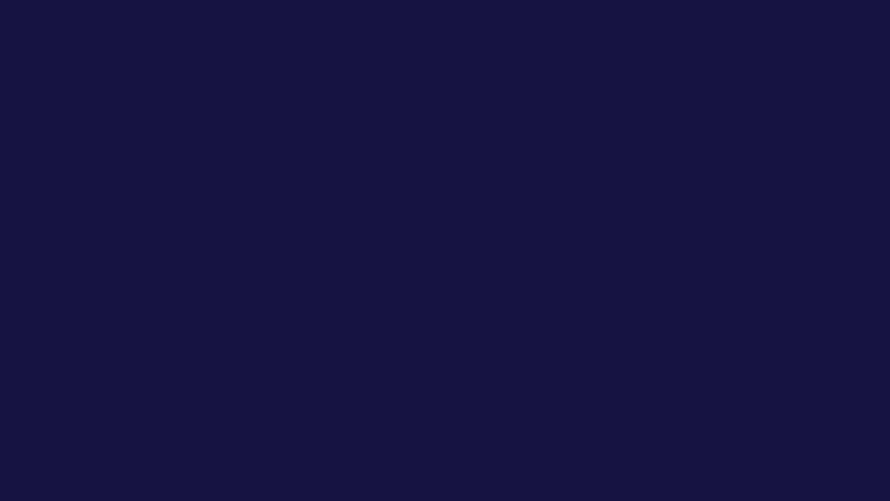